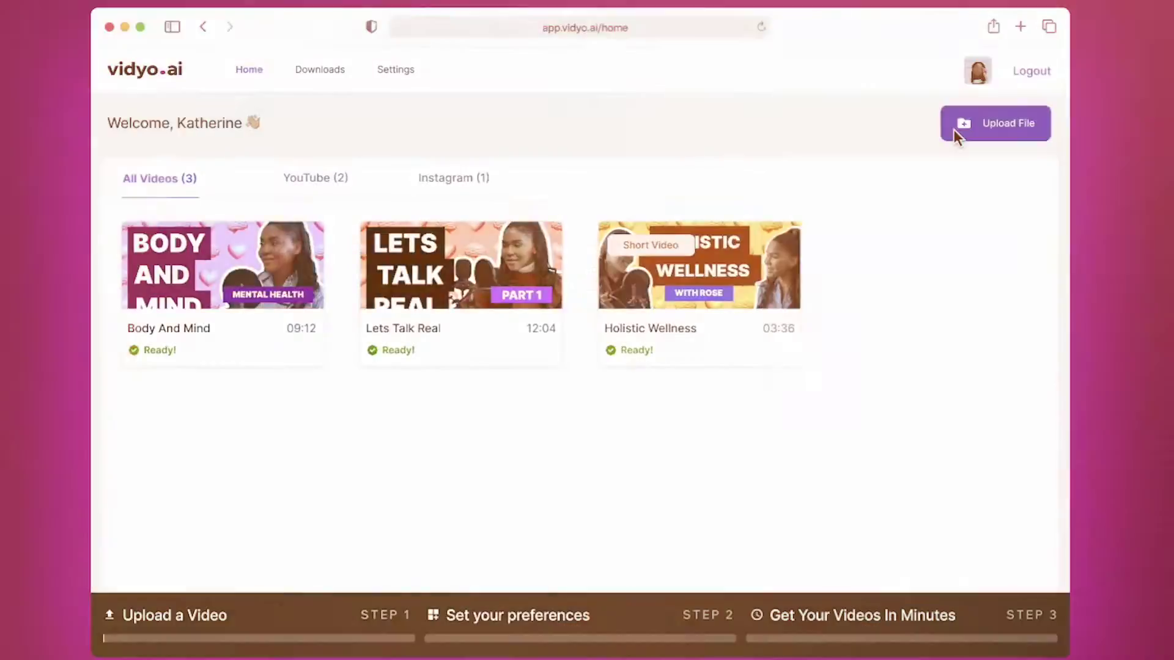
- Start a new video import from the vidyo.ai home page using Upload File
click(953, 126)
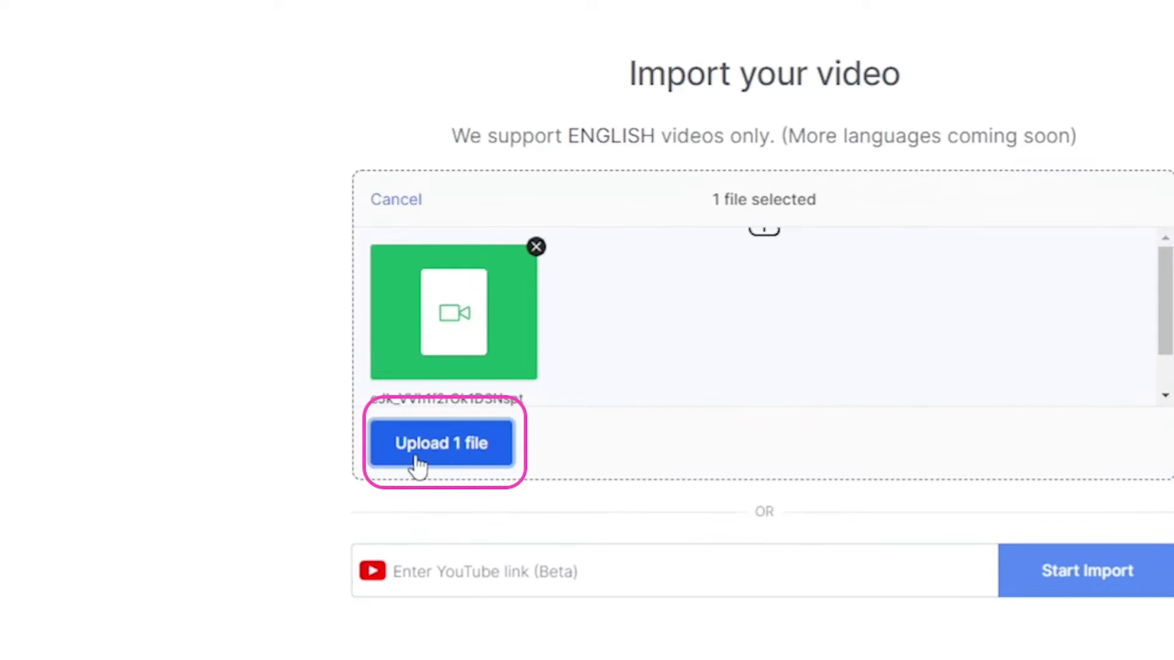
- Upload the selected video, enter the YouTube channel handle, choose a clip format and continue
click(437, 443)
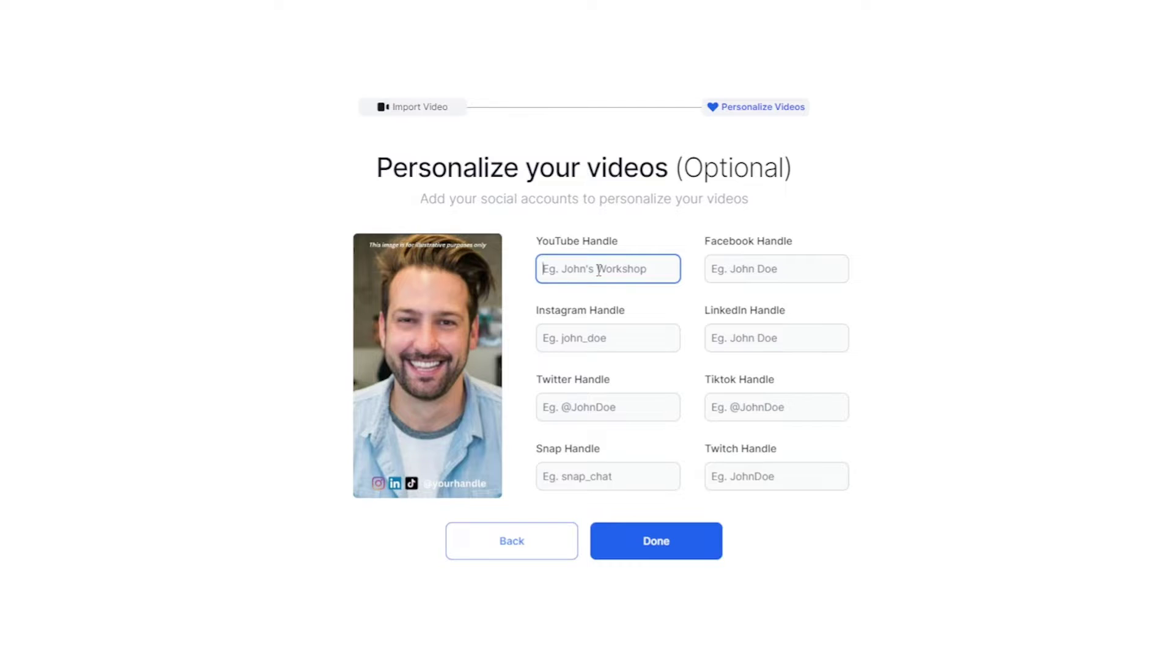
click(598, 270)
text(V)
text(id)
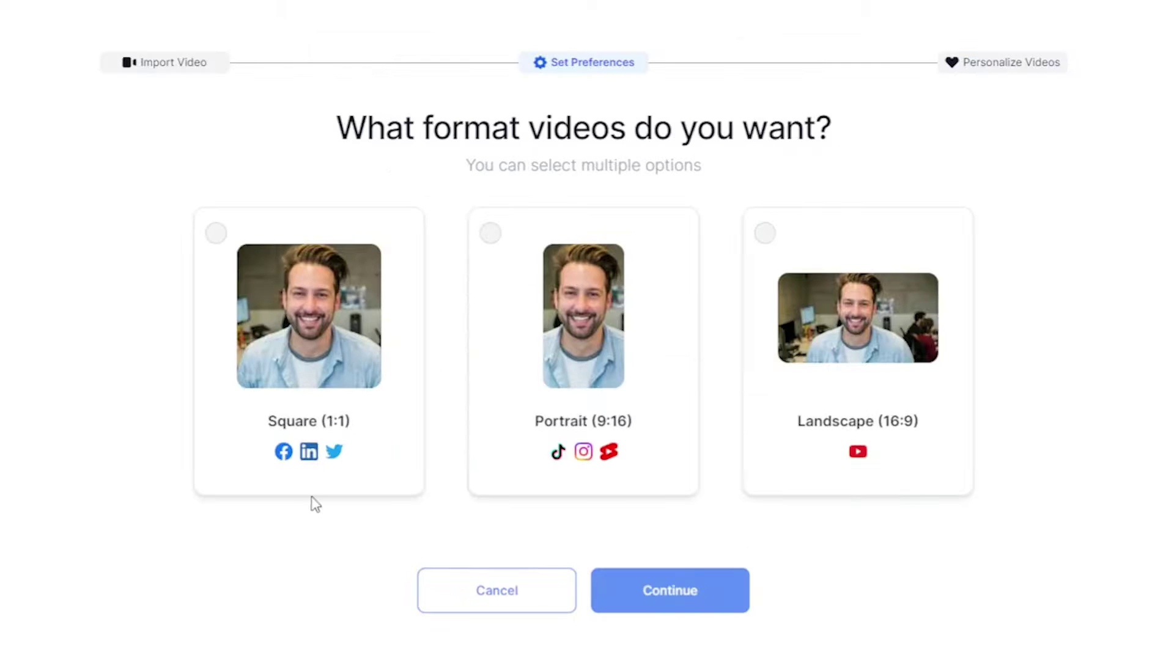
click(766, 233)
click(679, 596)
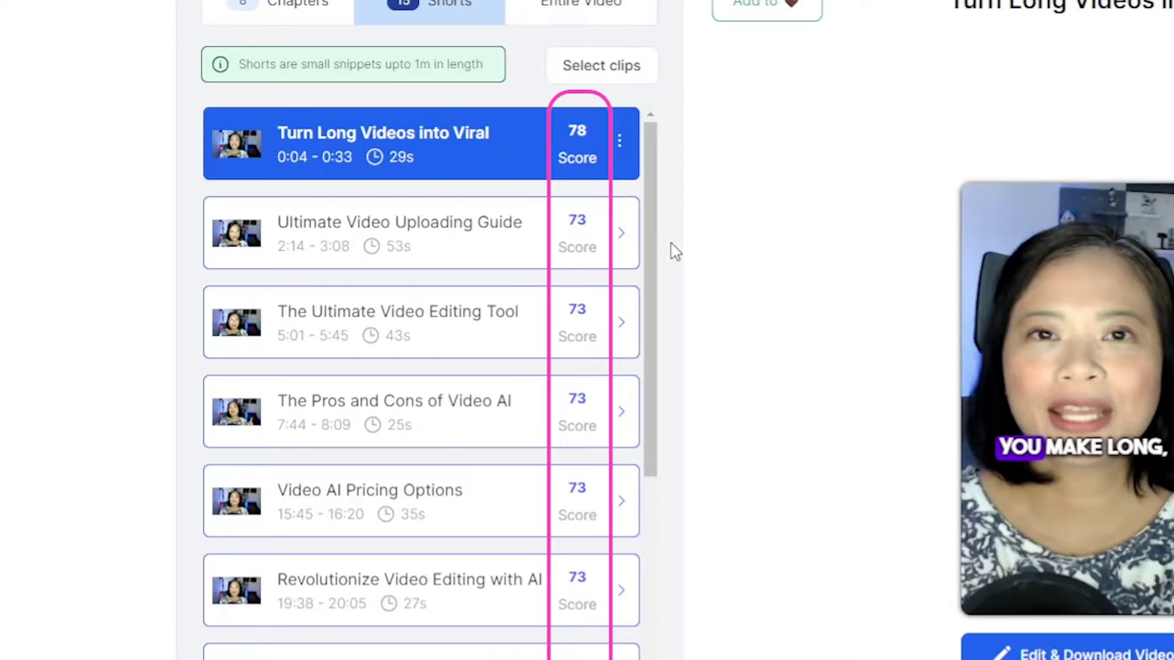
- Open the top-scoring short in the editor, extend its end slightly and play it
drag(659, 286, 662, 657)
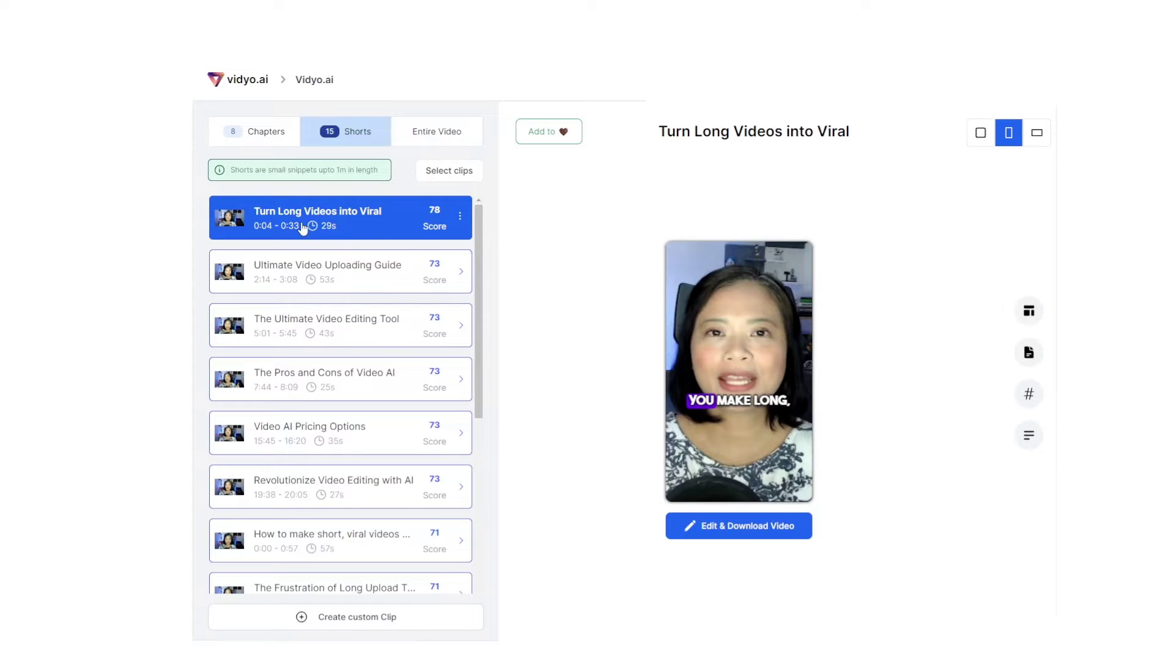
click(729, 529)
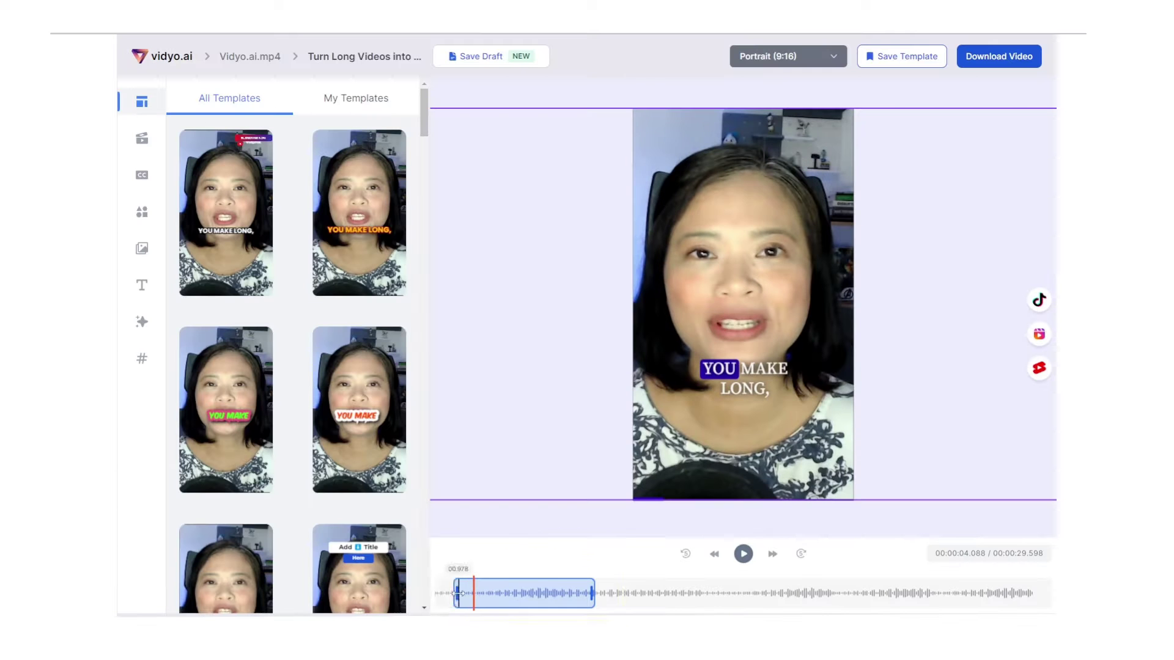
drag(593, 593, 610, 594)
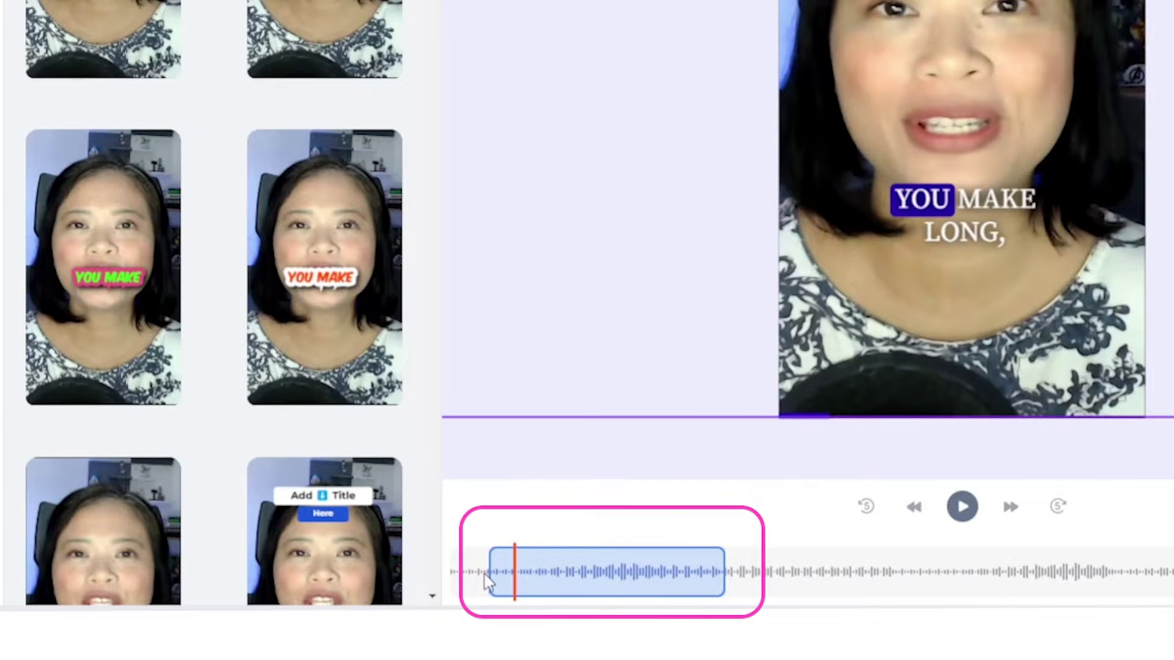
click(489, 573)
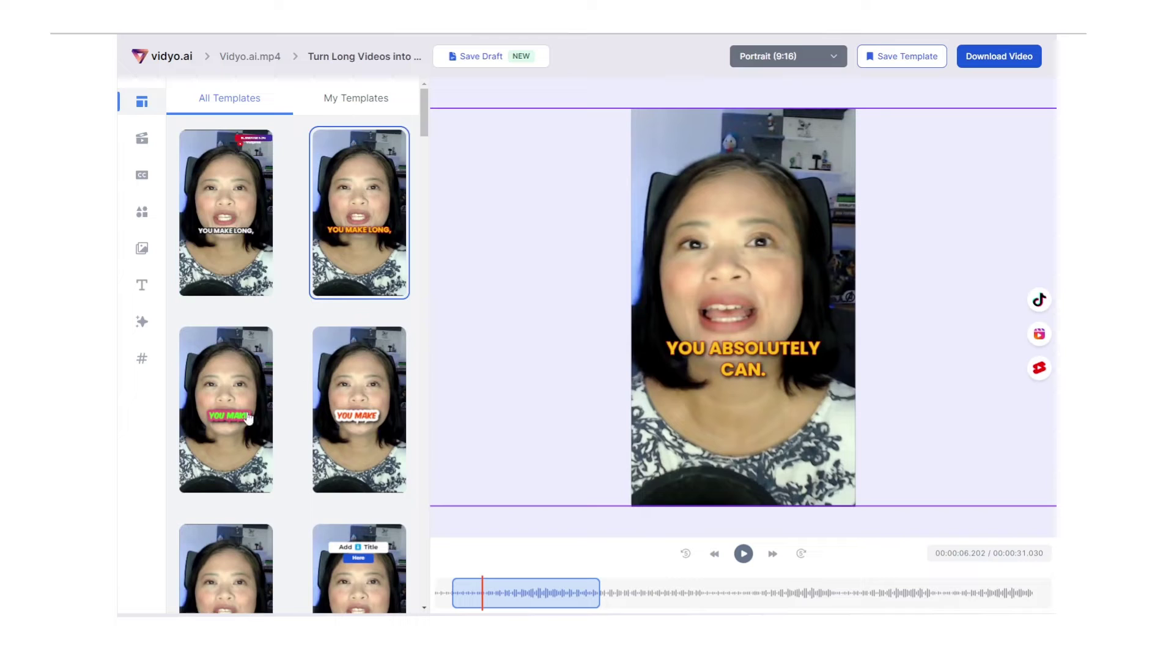
- Apply the yellow-box caption style, then switch to the caption template with the title label
scroll(249, 418, down, 3)
click(398, 357)
scroll(366, 427, down, 10)
drag(425, 527, 426, 131)
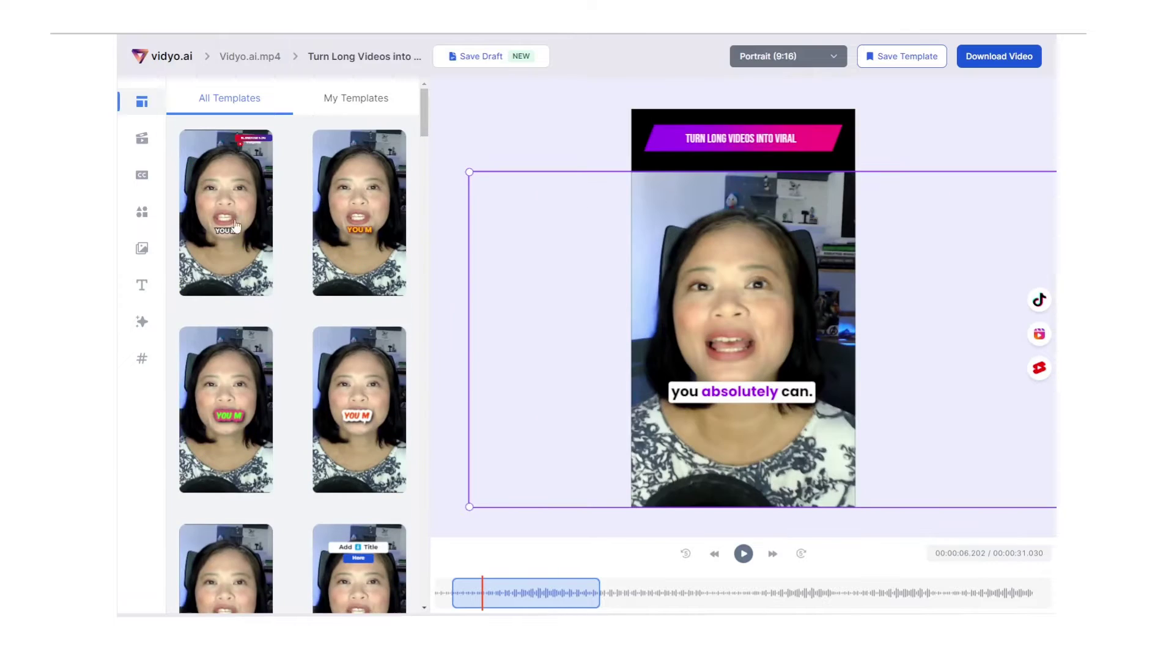
click(226, 544)
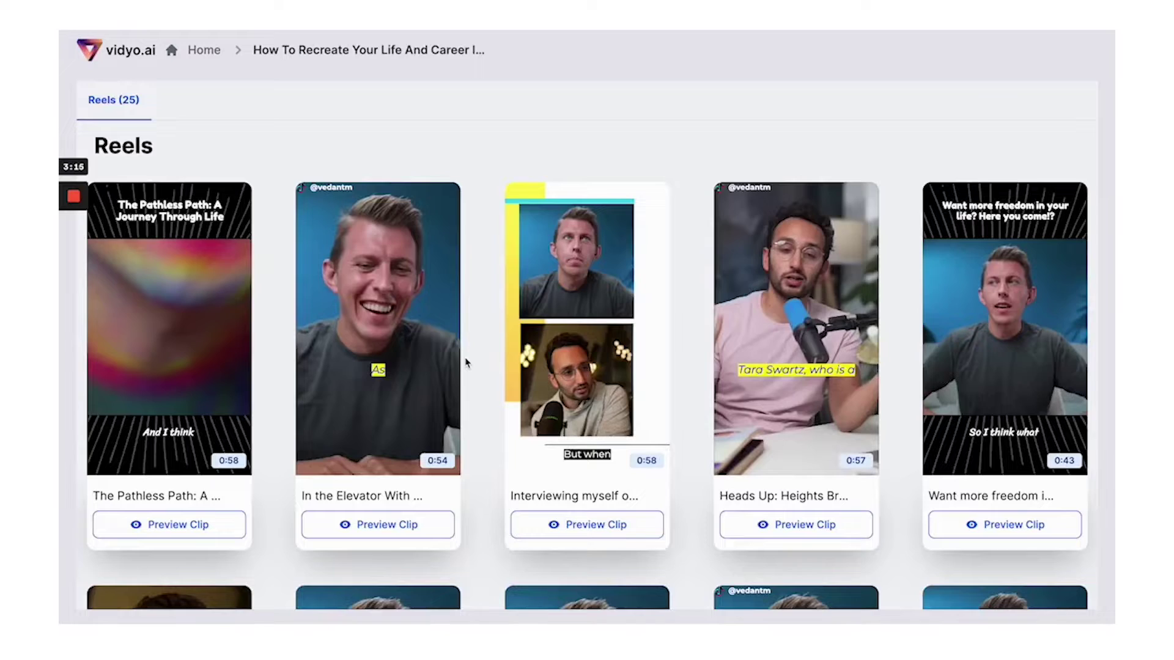
scroll(466, 361, down, 10)
scroll(466, 362, down, 12)
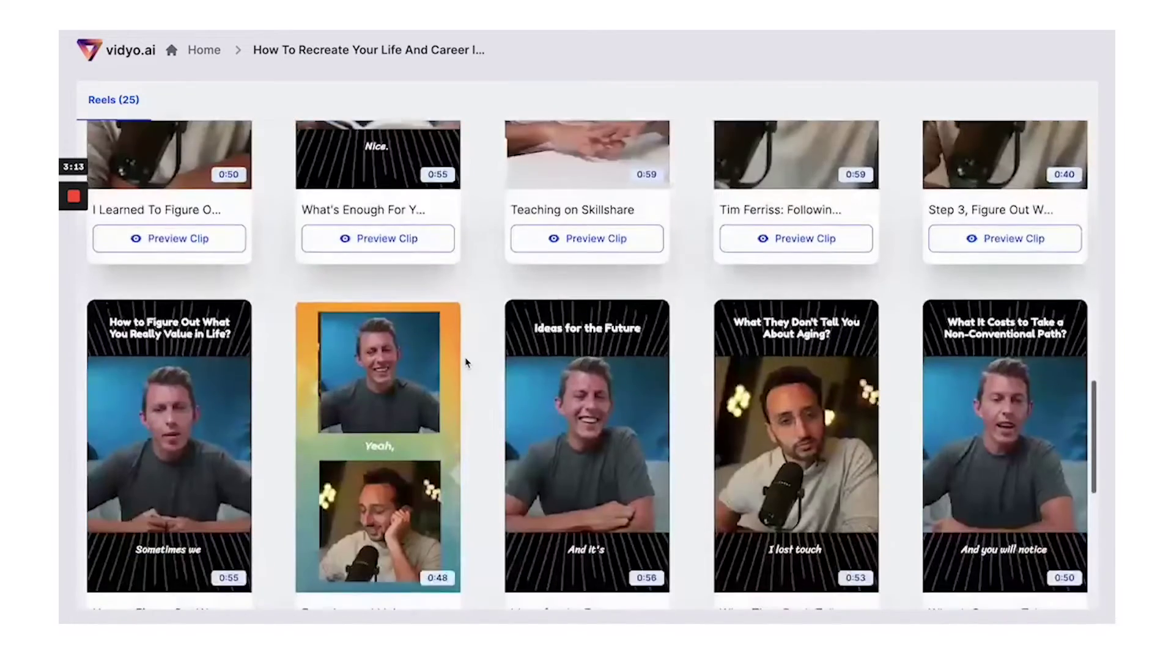
- Change the short's progress bar colour to purple in Video Elements
scroll(466, 362, up, 20)
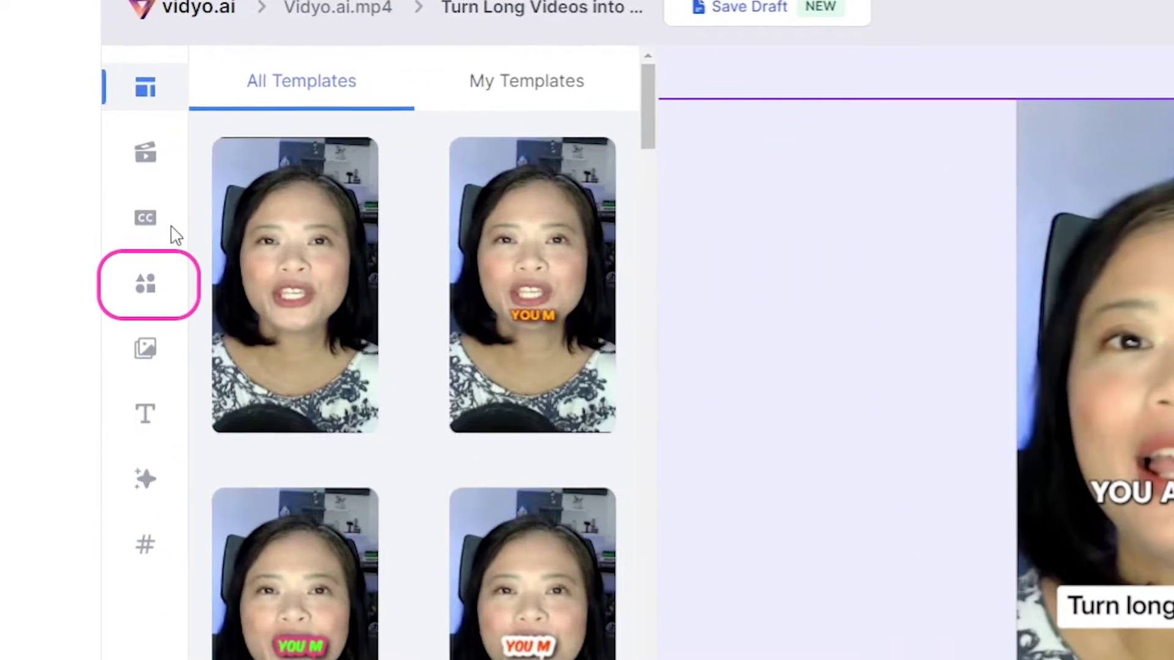
click(142, 211)
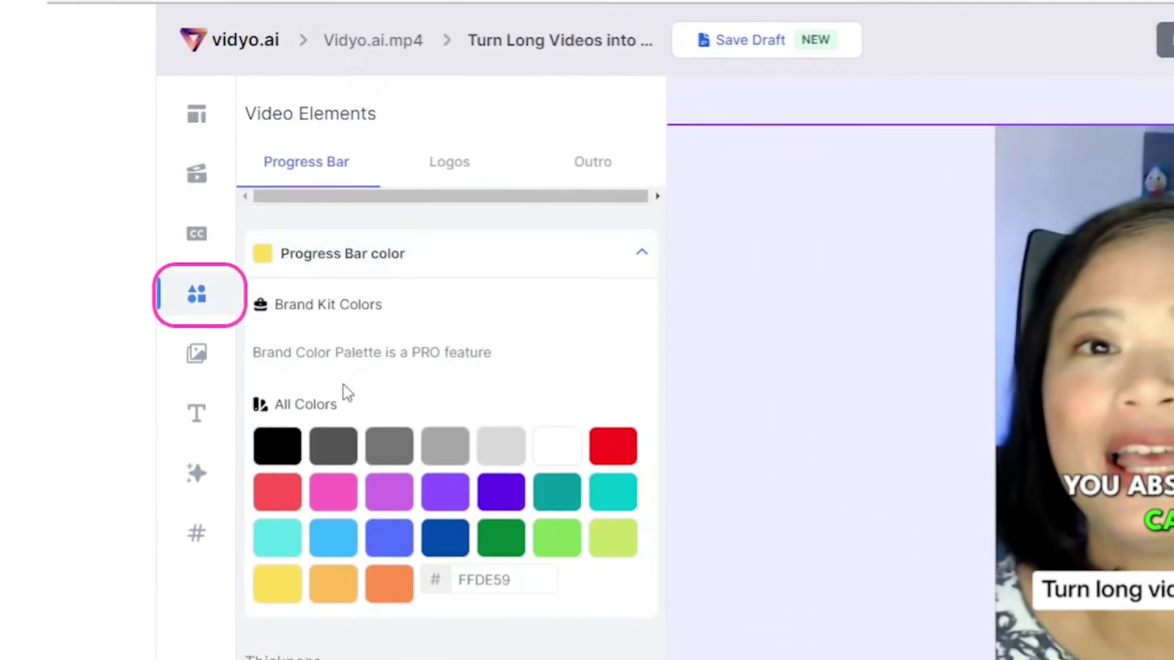
click(294, 333)
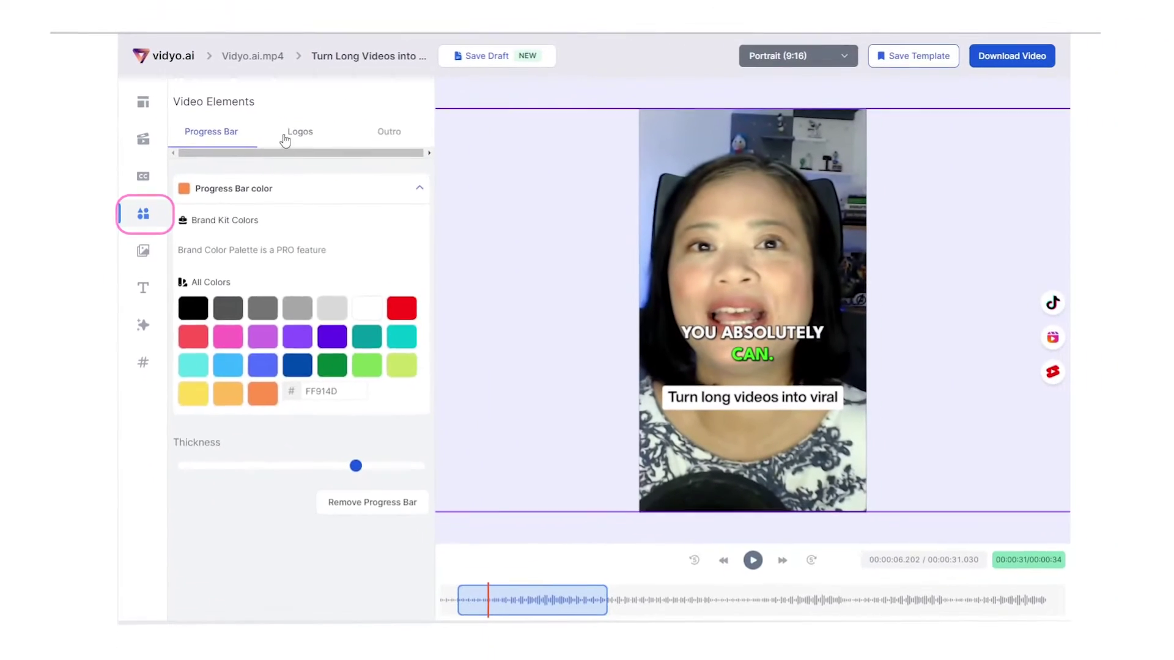
- Browse the social logos, outro options and CutMagic scene settings
click(391, 154)
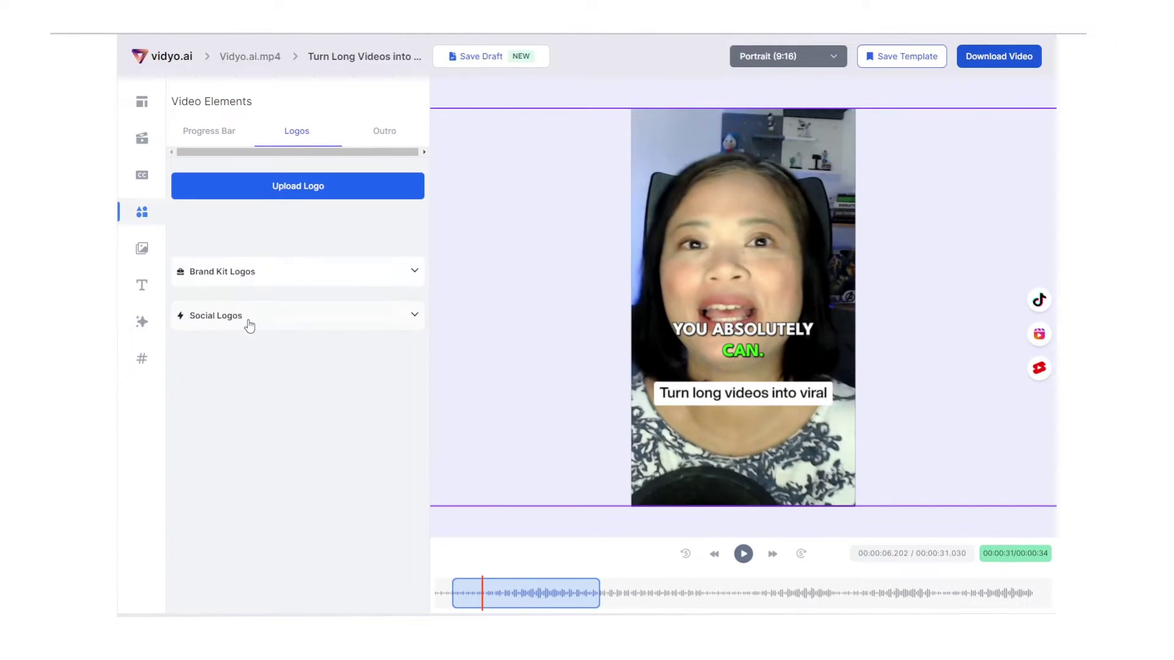
click(327, 423)
click(391, 133)
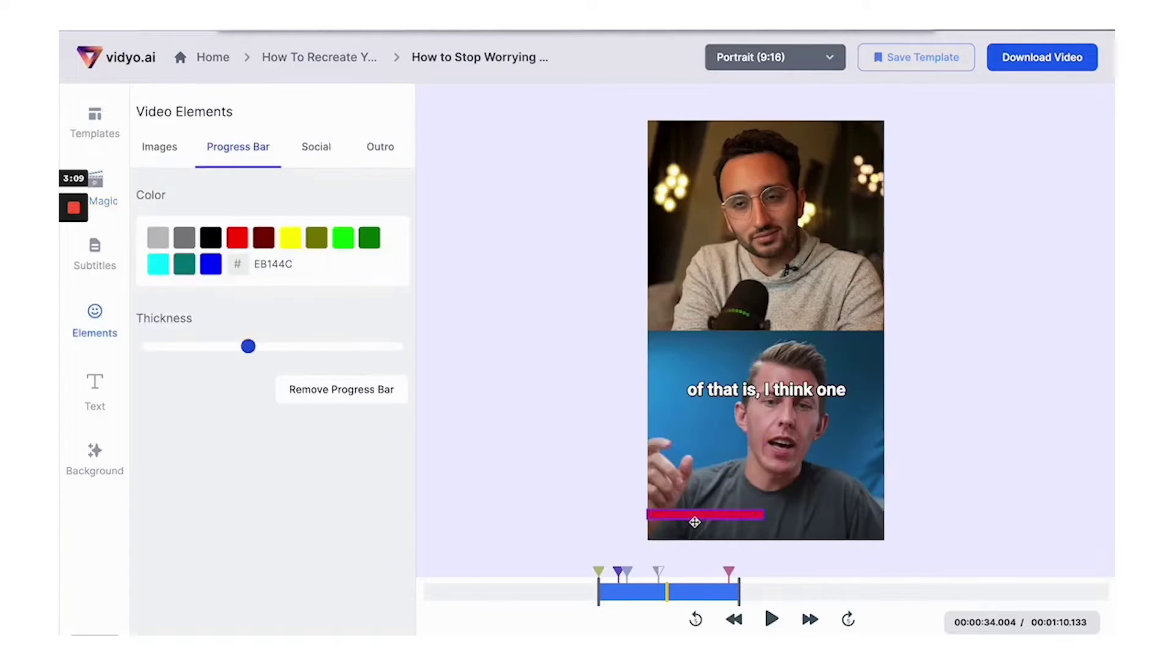
click(105, 200)
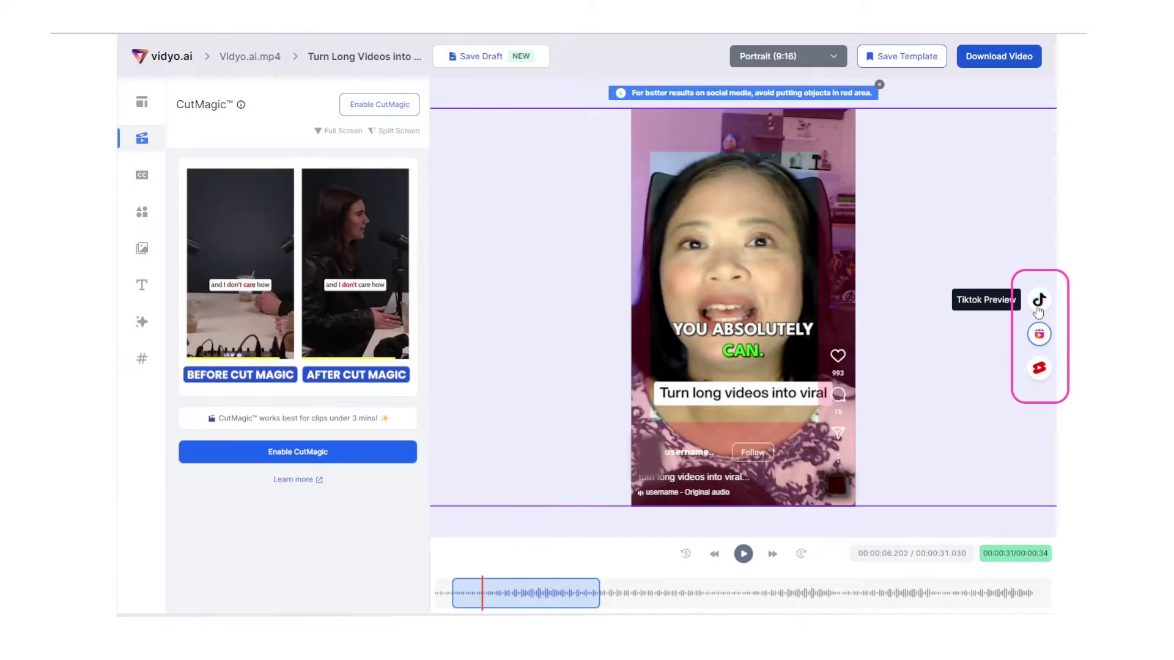
- Preview the clip as a TikTok post, an Instagram Reel and a YouTube Short
click(1040, 305)
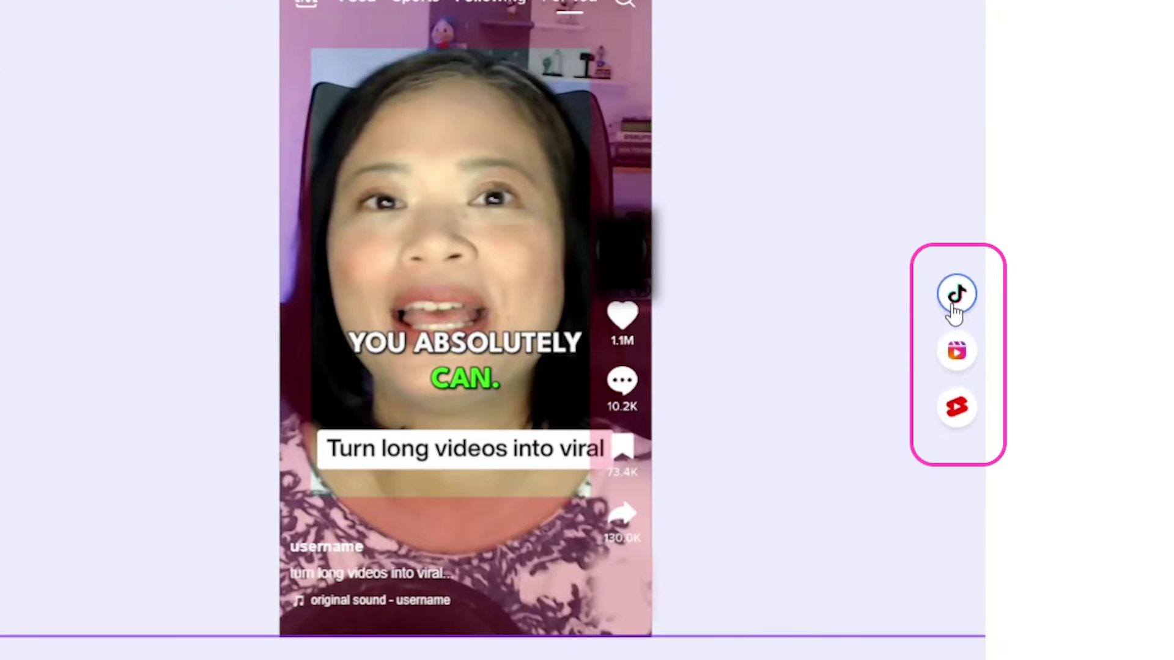
click(956, 351)
click(956, 409)
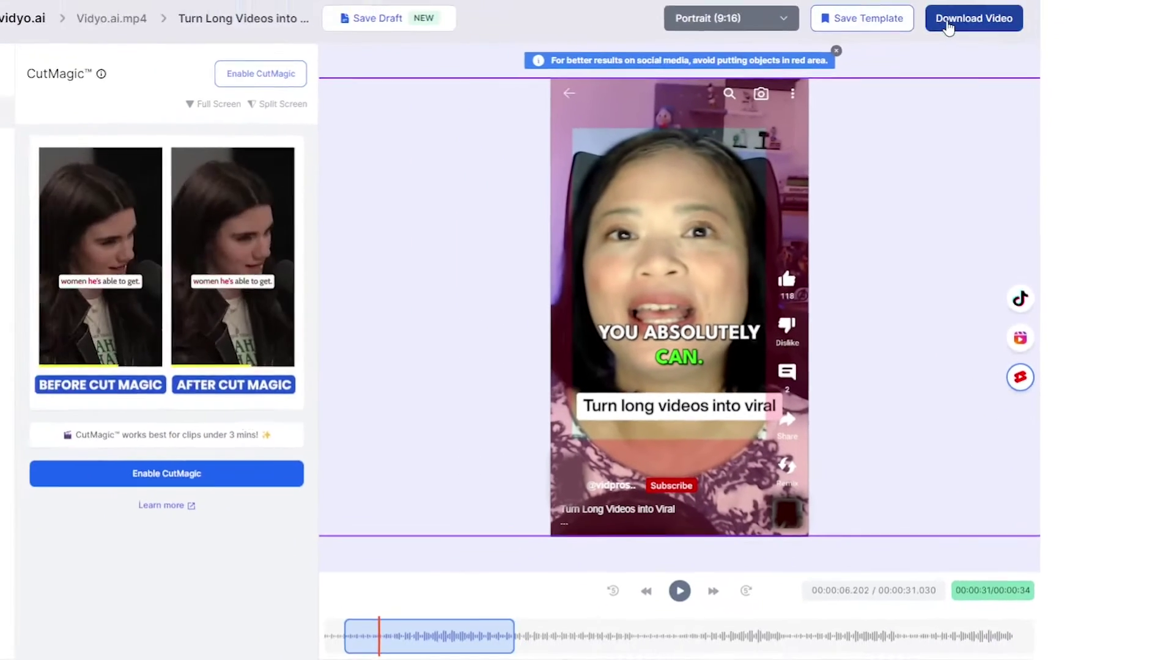
- Download the edited short with the 720p export preference confirmed
click(974, 18)
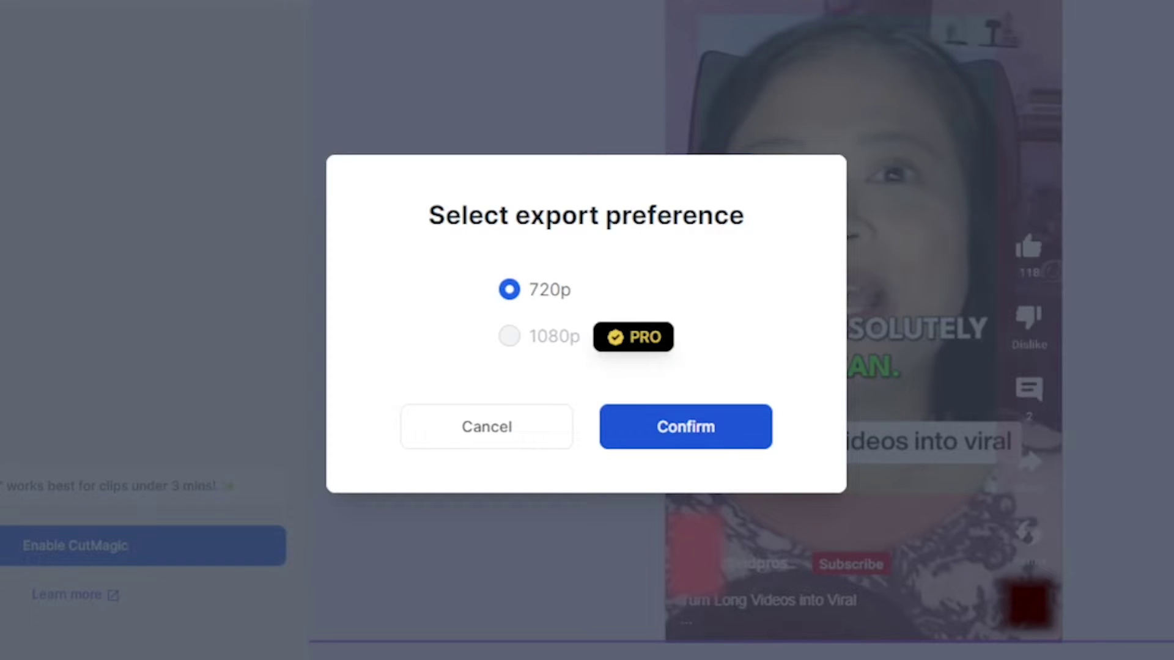
click(683, 430)
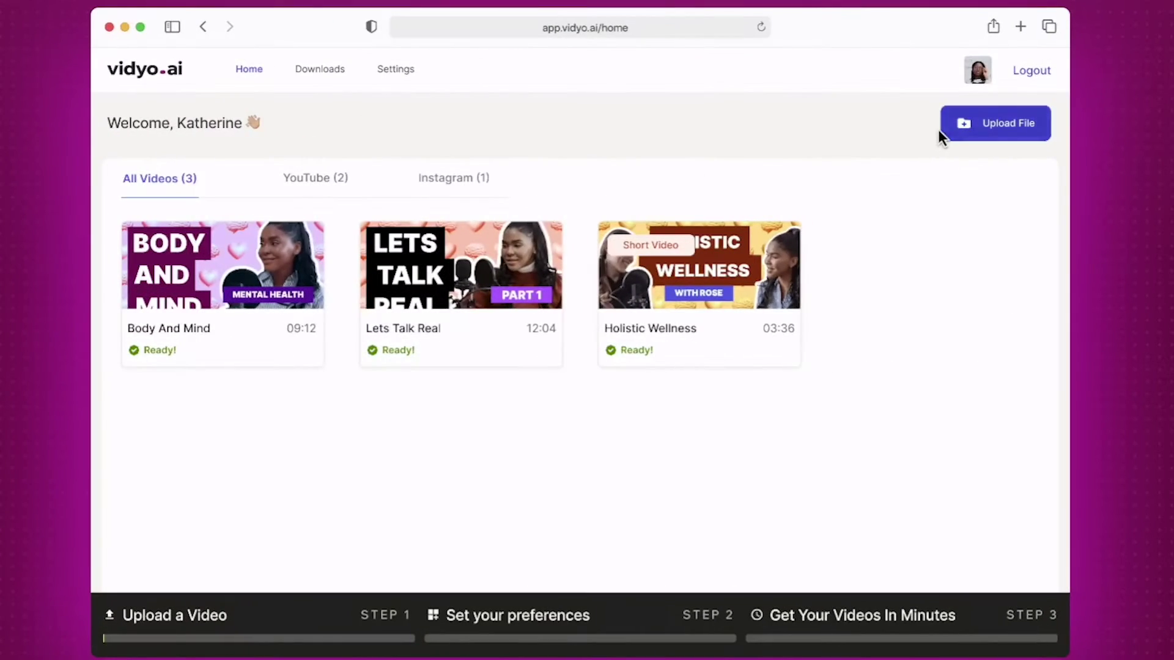
- Import a new video by pasting its YouTube link and starting the import
click(953, 130)
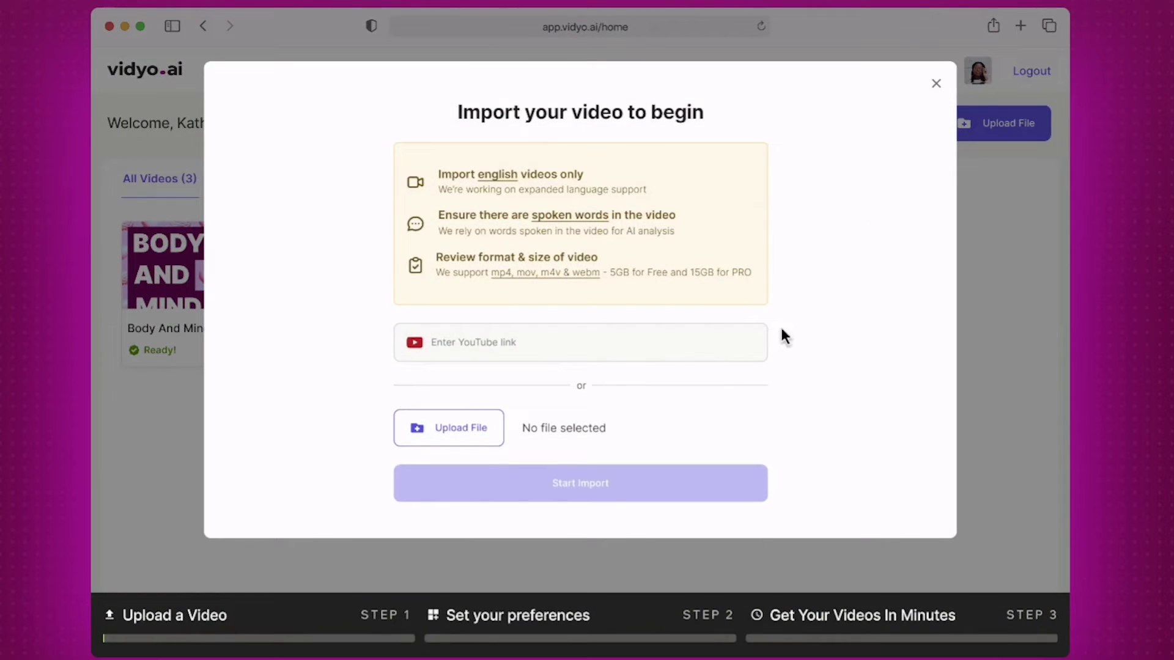
text(https://www.youtube.com/watch?v=gy-LYnQuPNs)
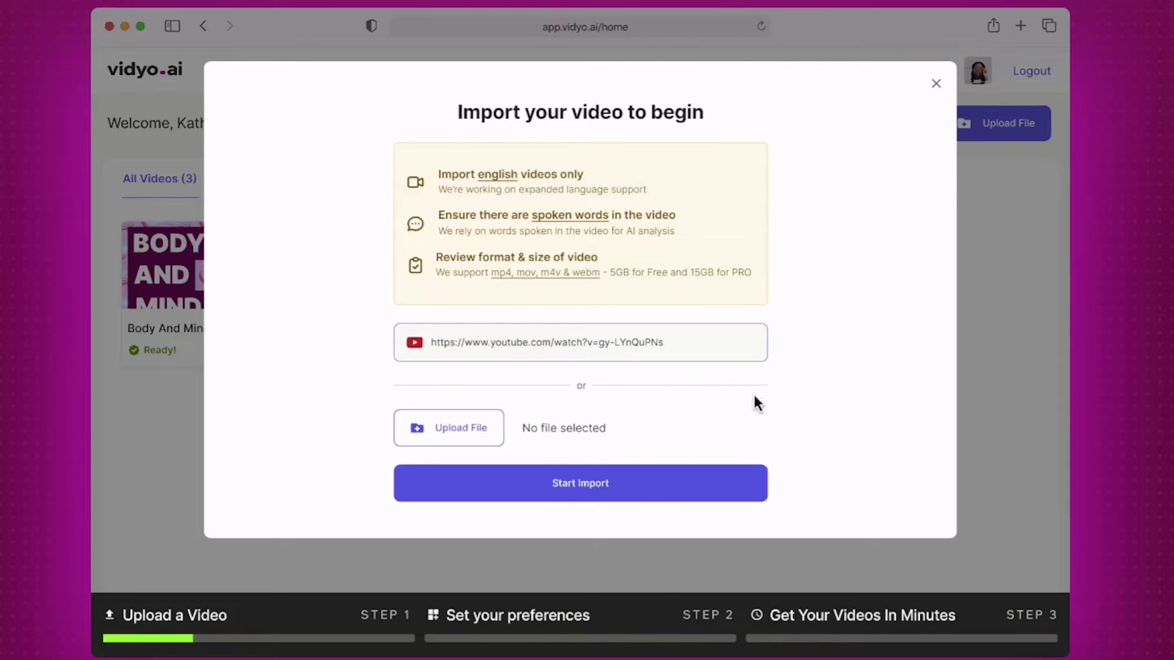
click(742, 496)
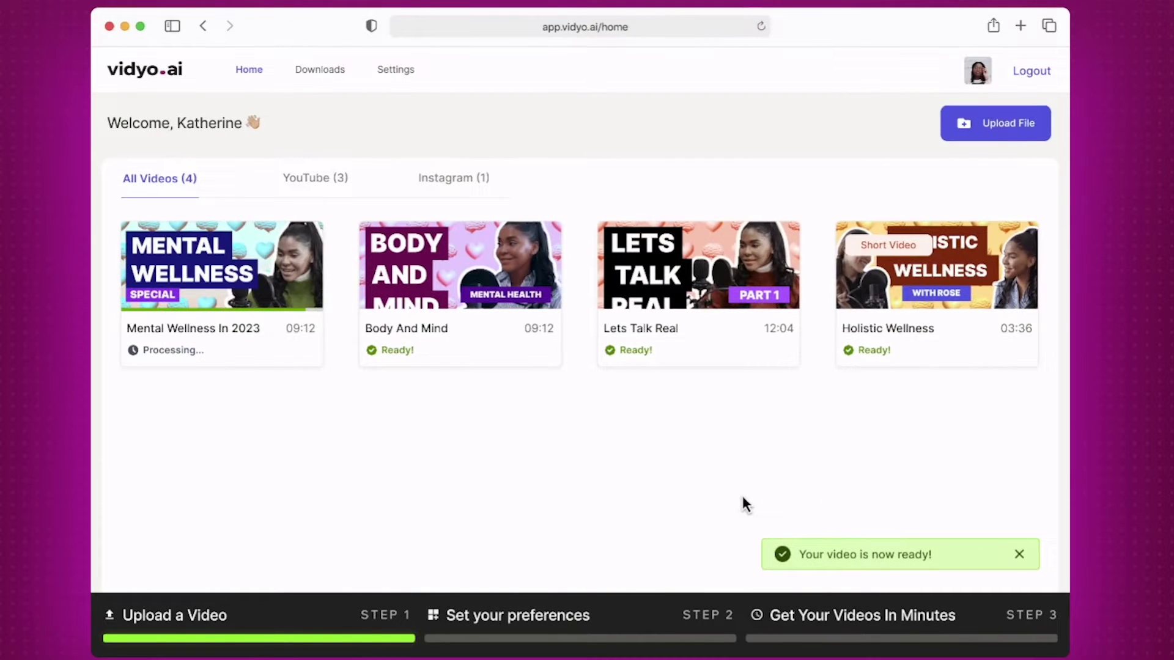
- Edit the 2:28–2:59 short of Mental Wellness In 2023 with MENTAL WELL-BEING captions and download it
click(280, 362)
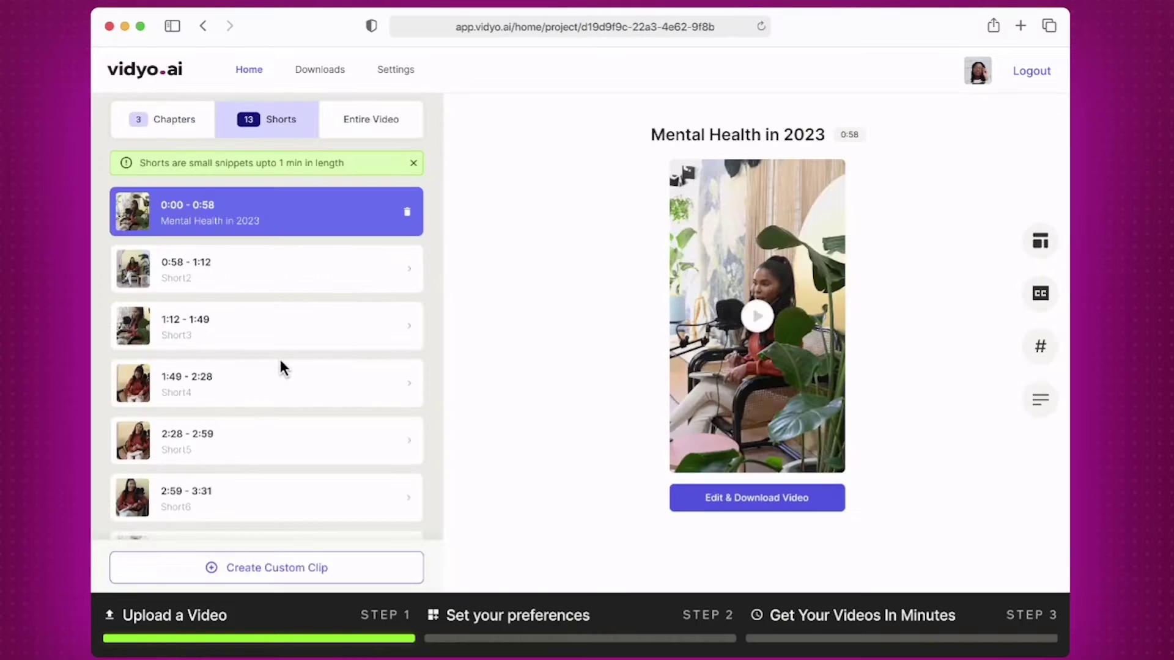
click(292, 433)
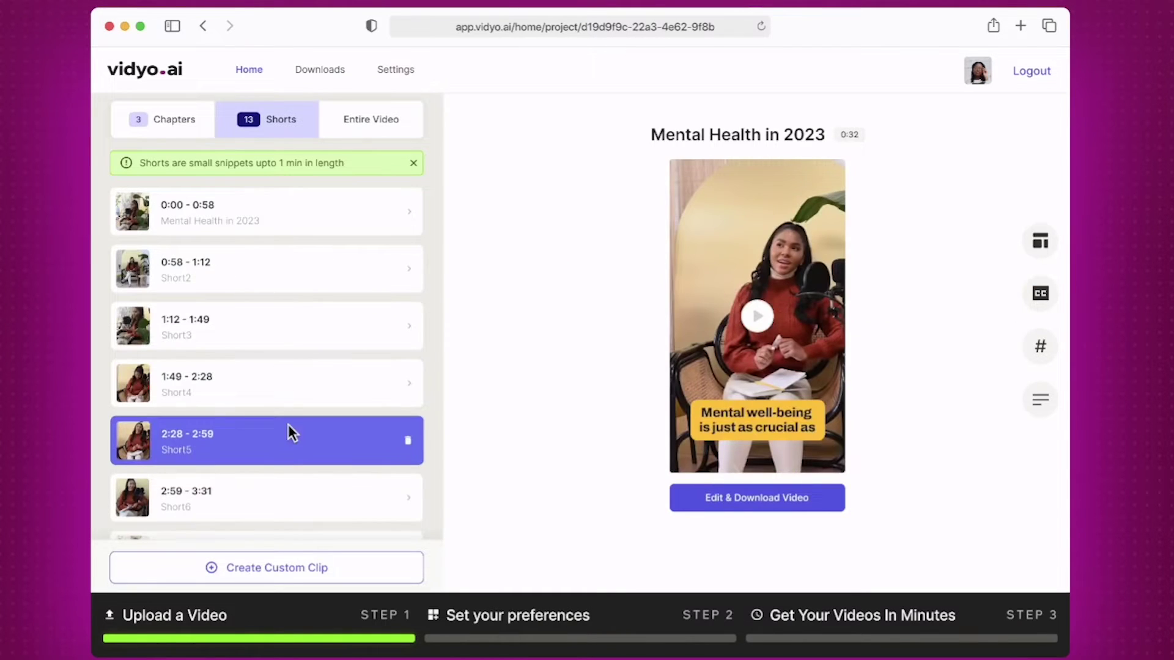
click(680, 504)
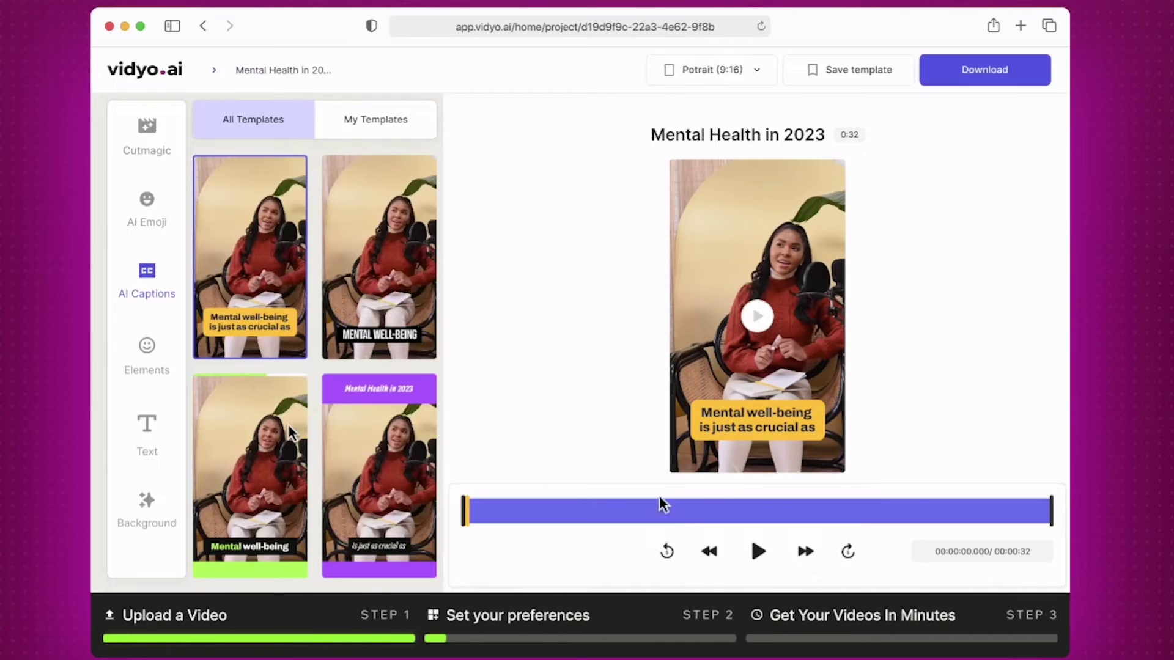
click(354, 356)
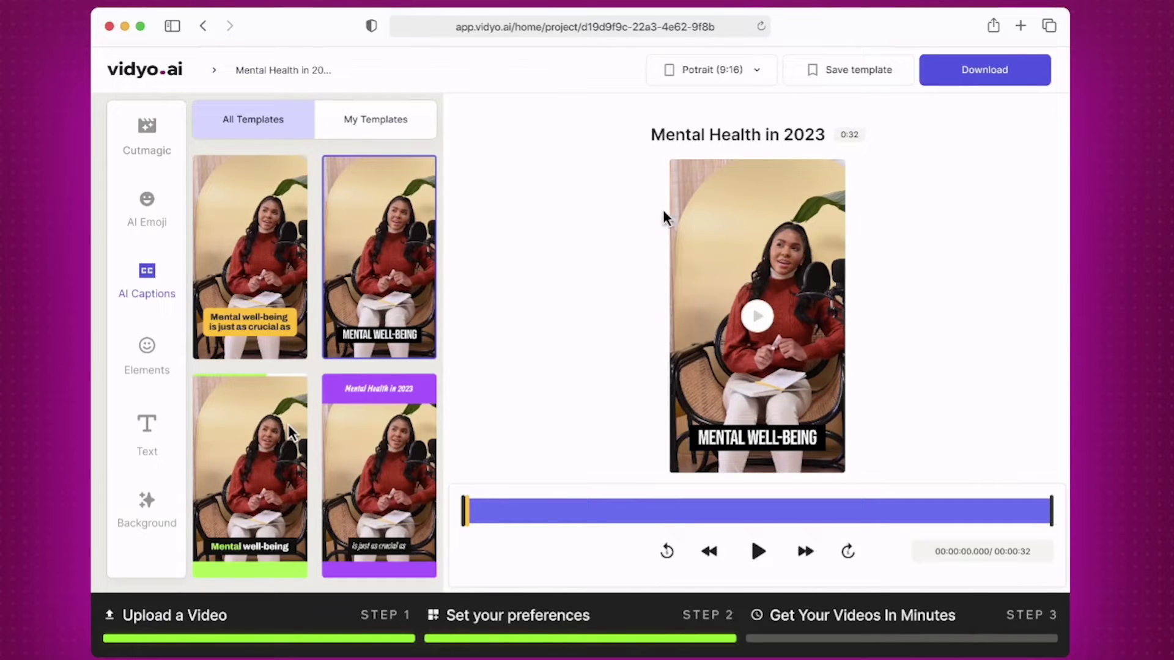
click(942, 89)
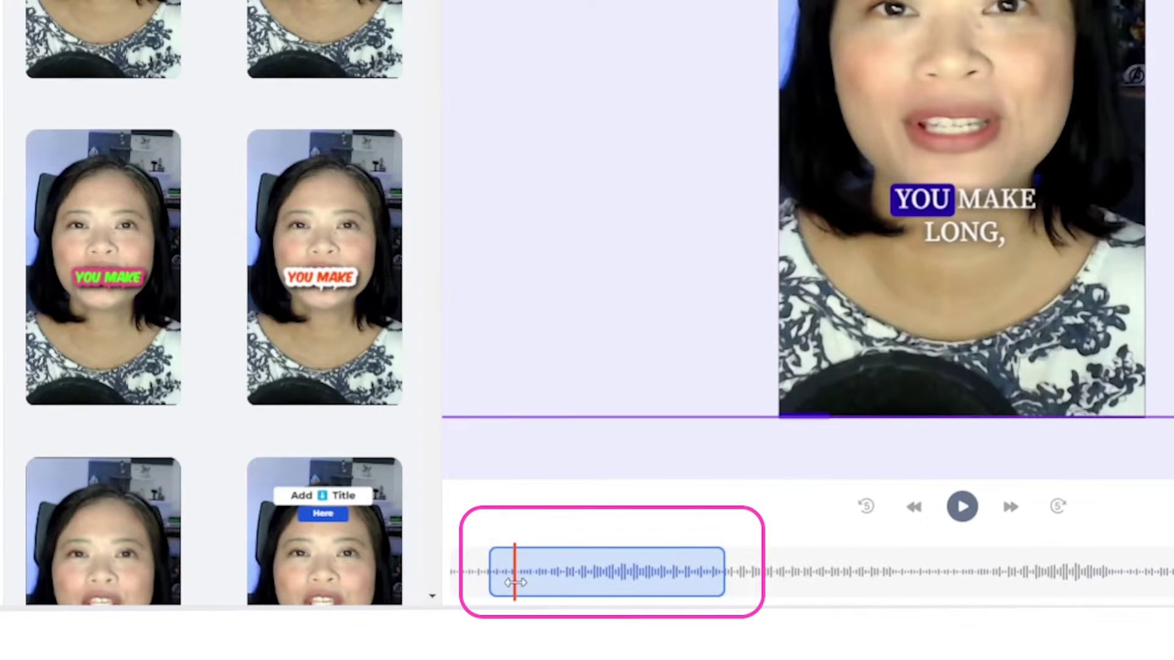
- Play the short to review its word-by-word captions, then pause playback
click(514, 582)
click(492, 593)
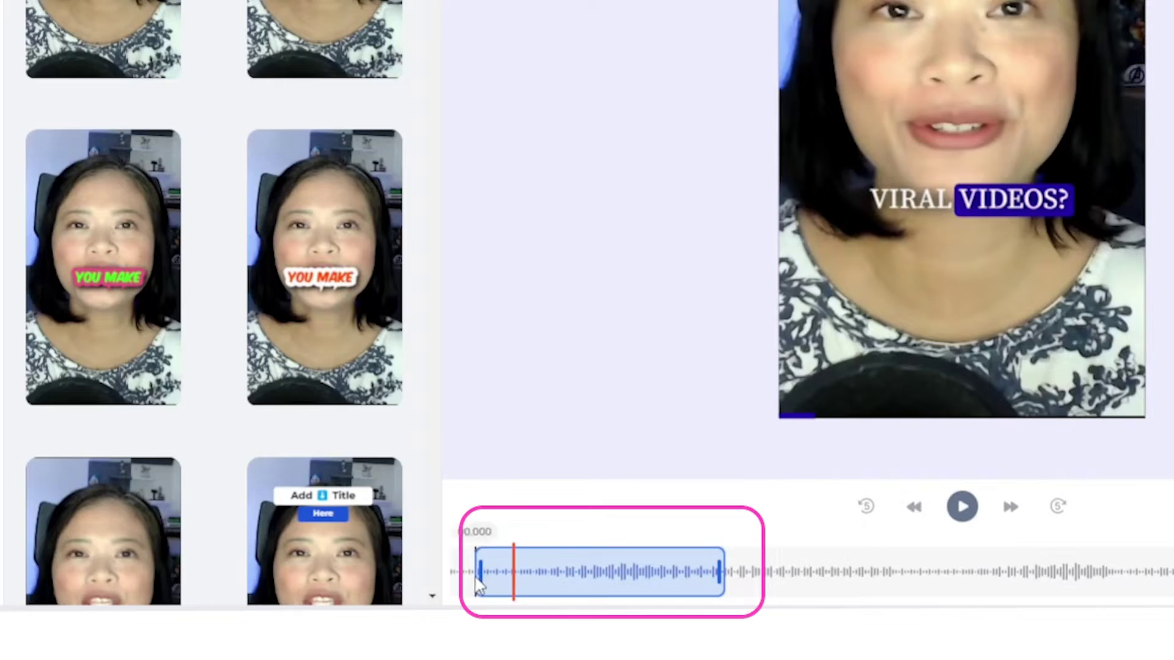